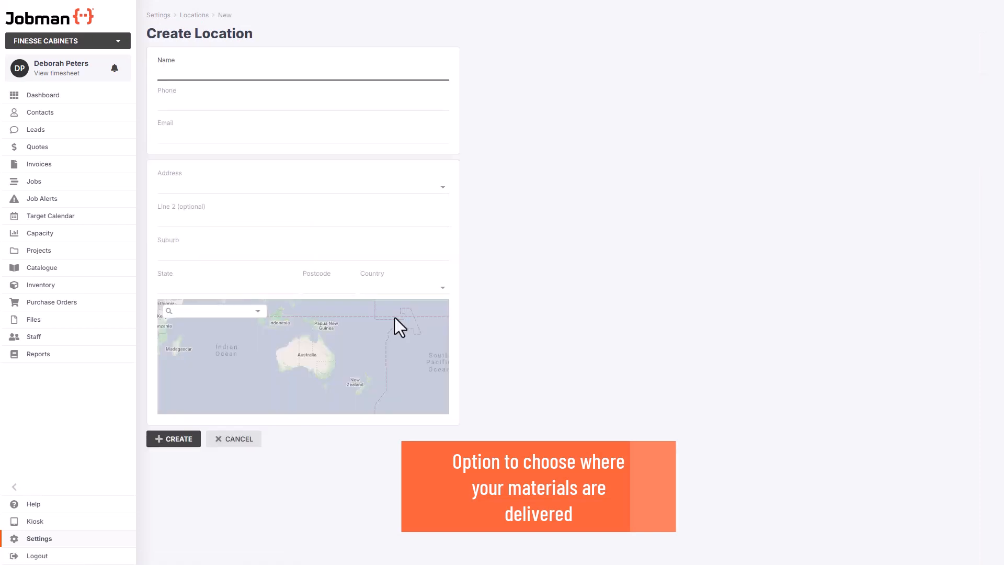
# Step: Create a delivery location named Factory One with its street address, suburb, state, postcode and country
pyautogui.write('Factory')
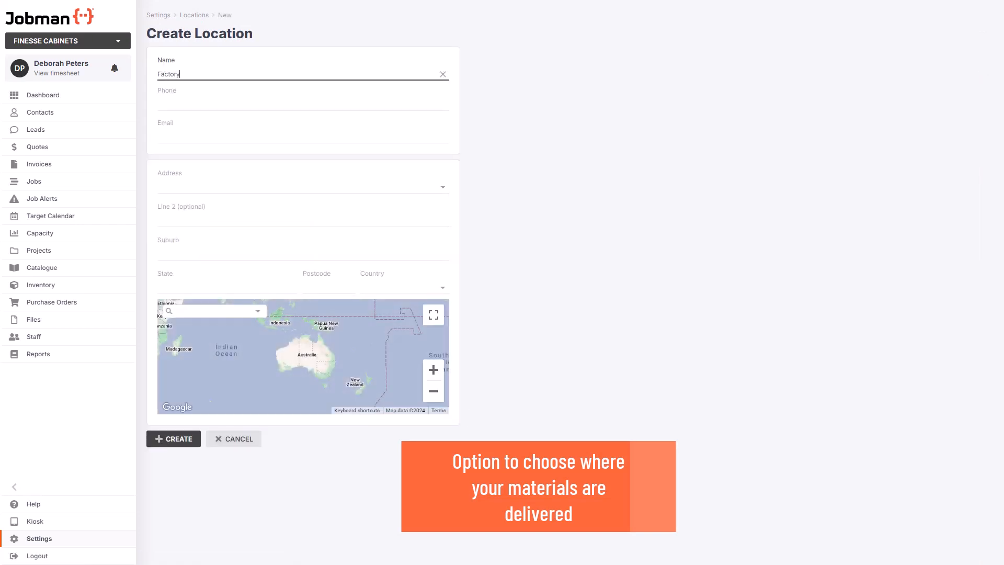
pyautogui.write(' One')
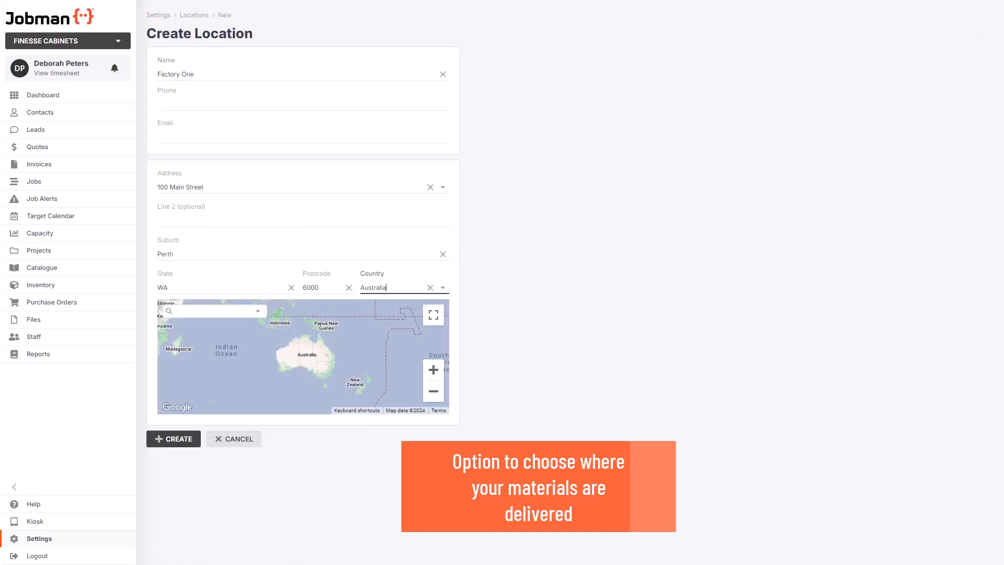
pyautogui.click(164, 532)
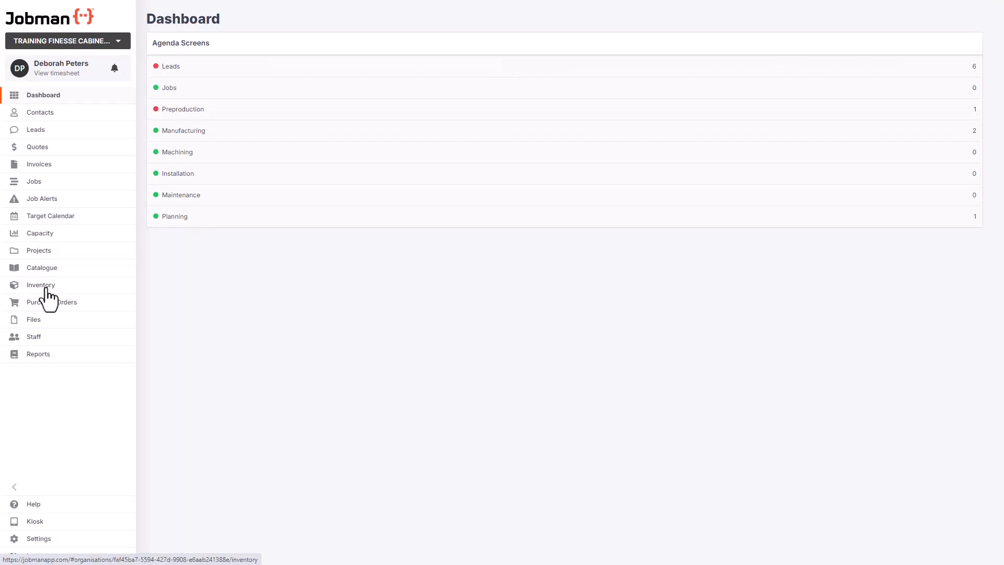
# Step: Start a new inventory item with a quantity of 100, stored in the Warehouse at bay location B1
pyautogui.click(62, 293)
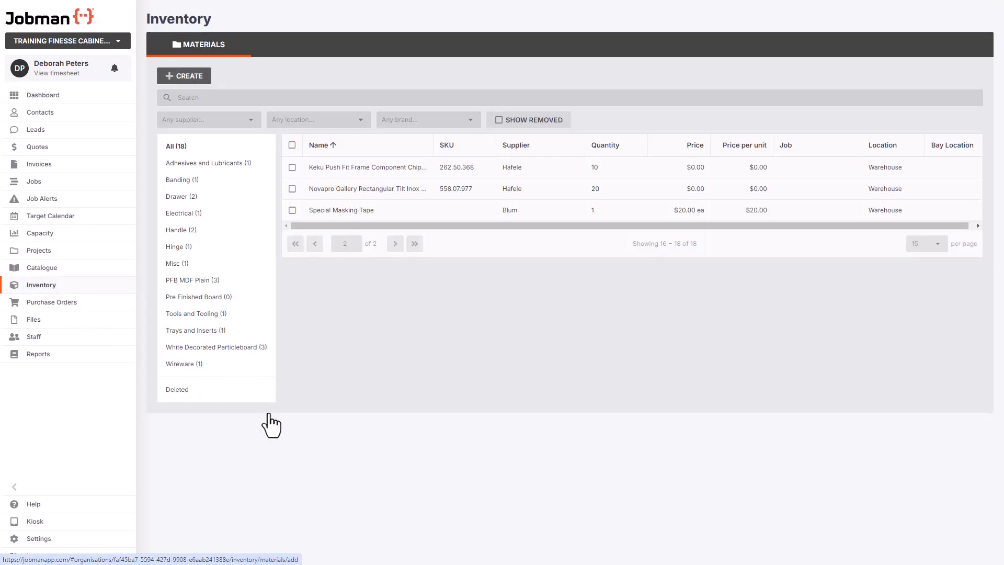
pyautogui.click(183, 76)
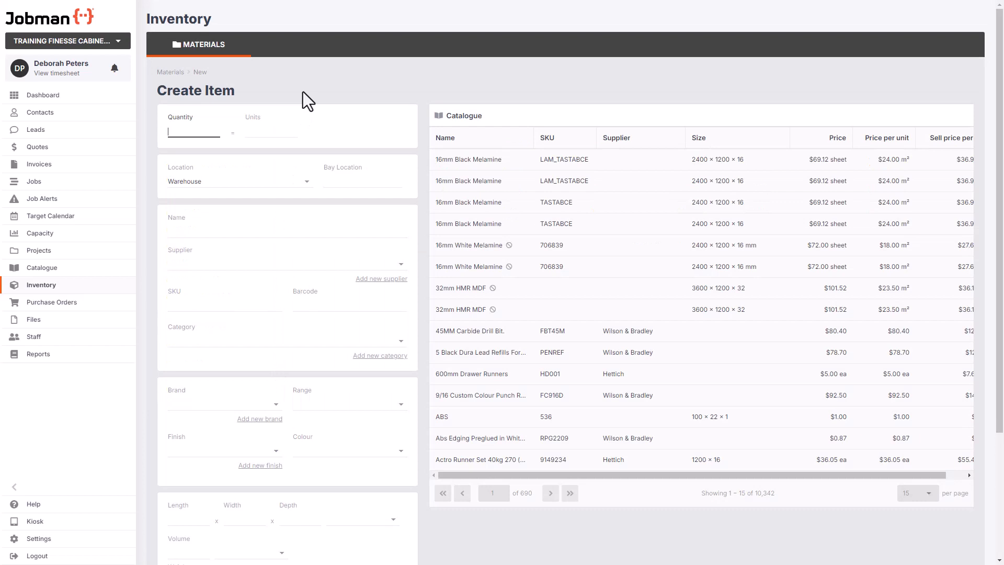
pyautogui.write('100')
pyautogui.press('Tab')
pyautogui.press('Tab')
pyautogui.press('Tab')
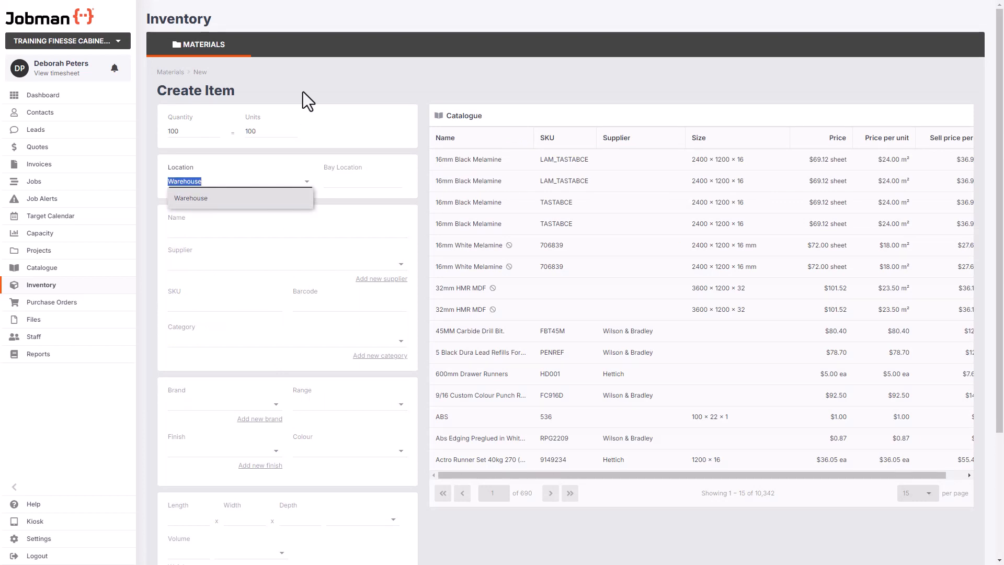
pyautogui.write('B1')
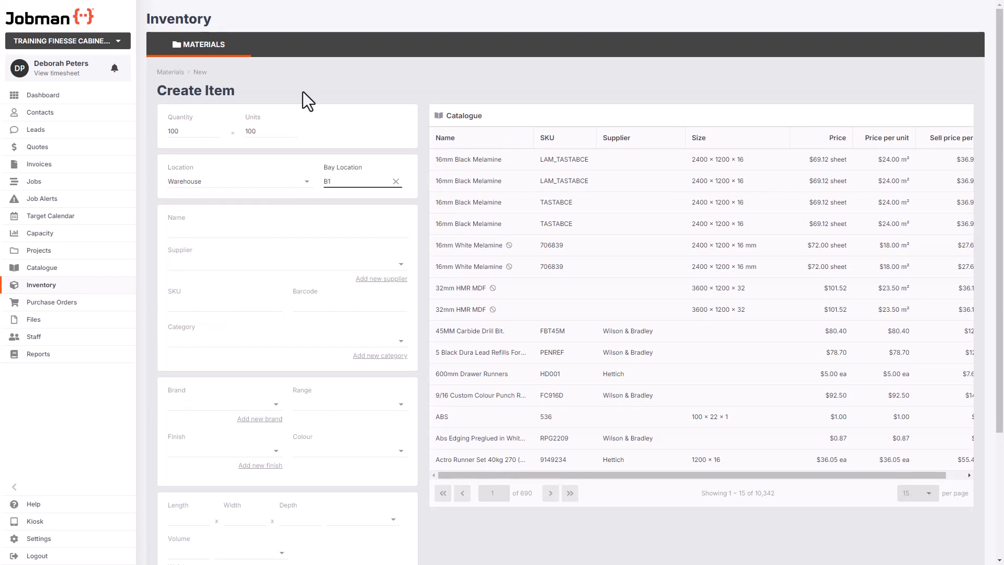
# Step: Find "mr mdf" in the catalogue, fill the item from the Laminex MR MDF entry, create it and return to the materials list
pyautogui.press('Tab')
pyautogui.write('mr mdf')
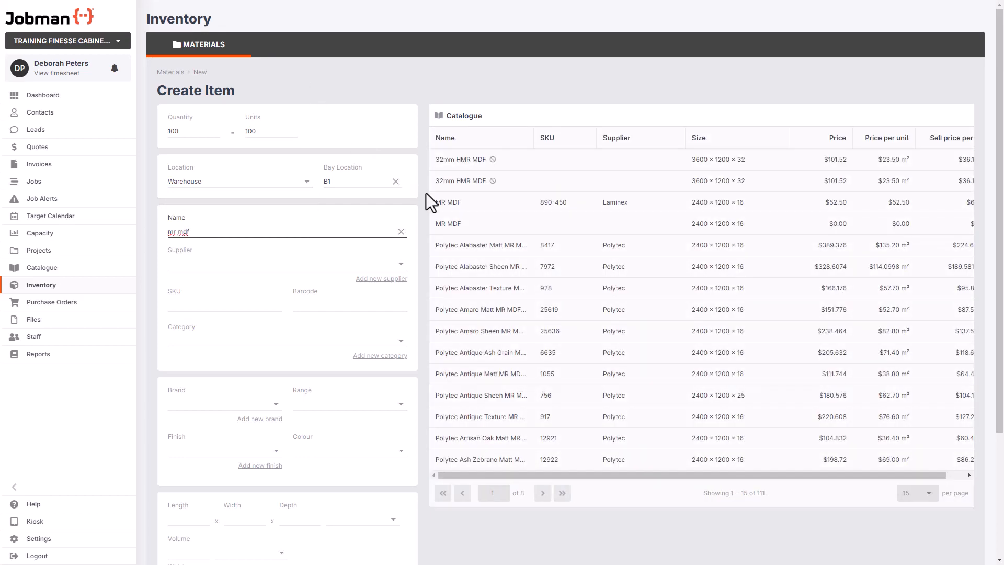
pyautogui.click(438, 202)
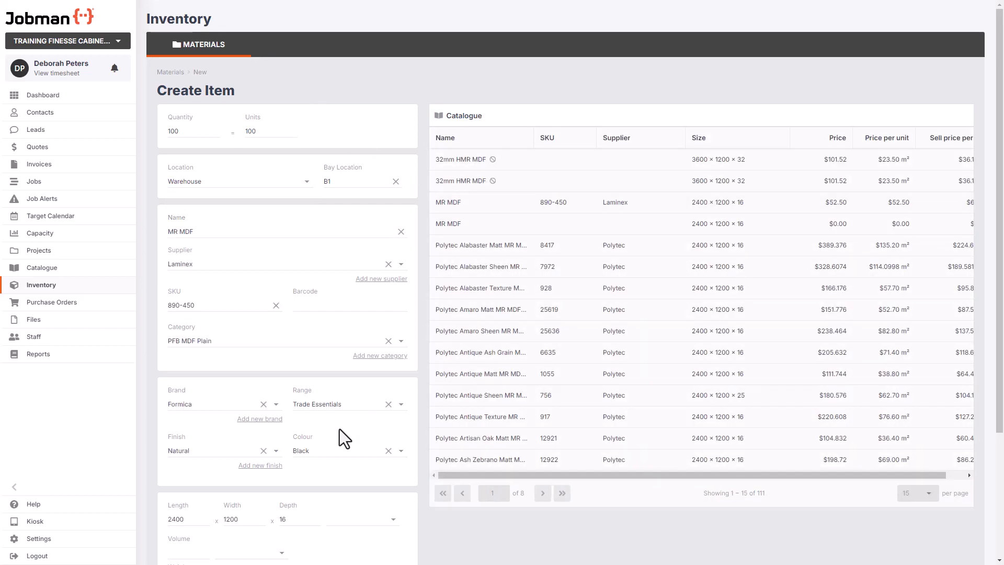
pyautogui.scroll(-3, 340, 429)
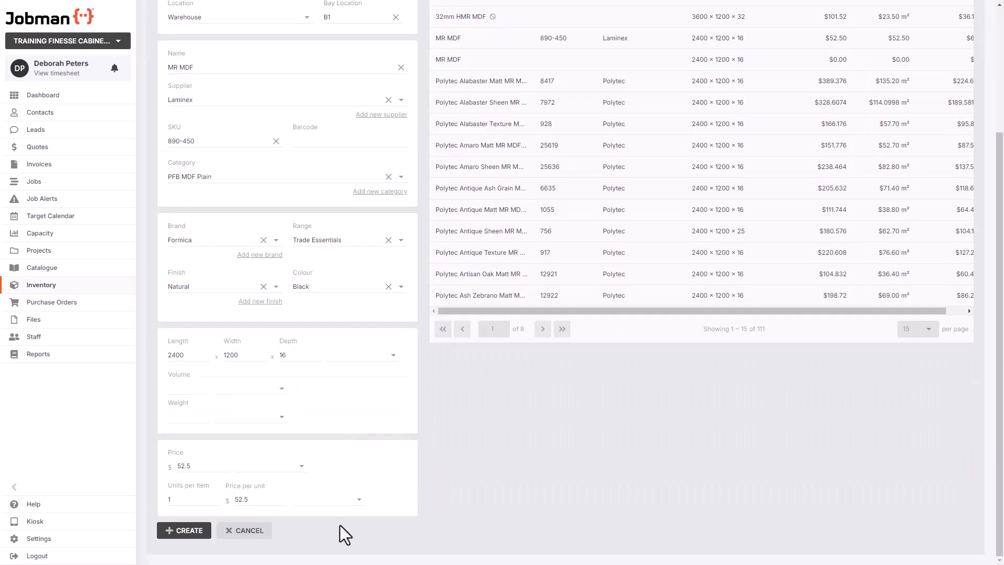
pyautogui.click(186, 530)
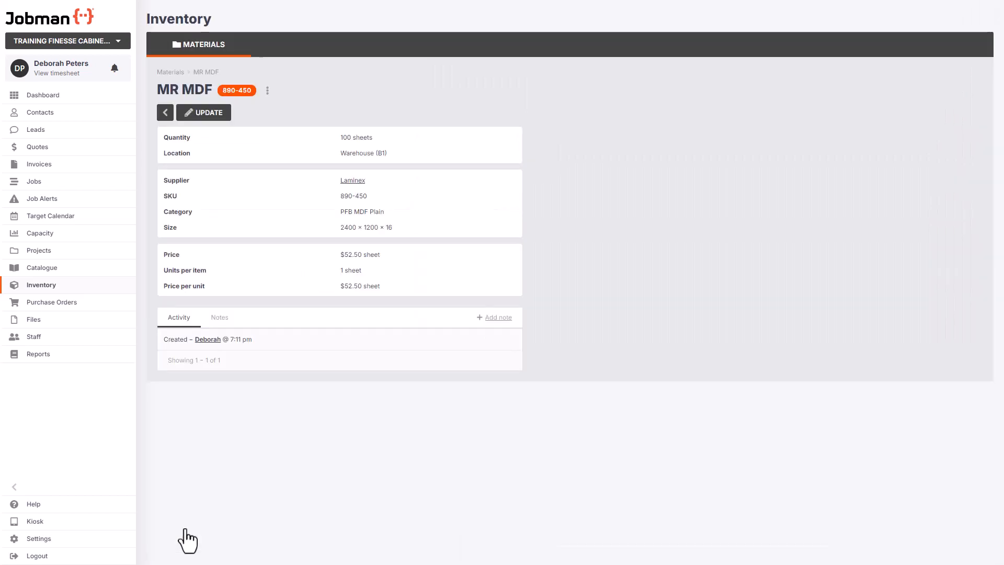
pyautogui.click(170, 72)
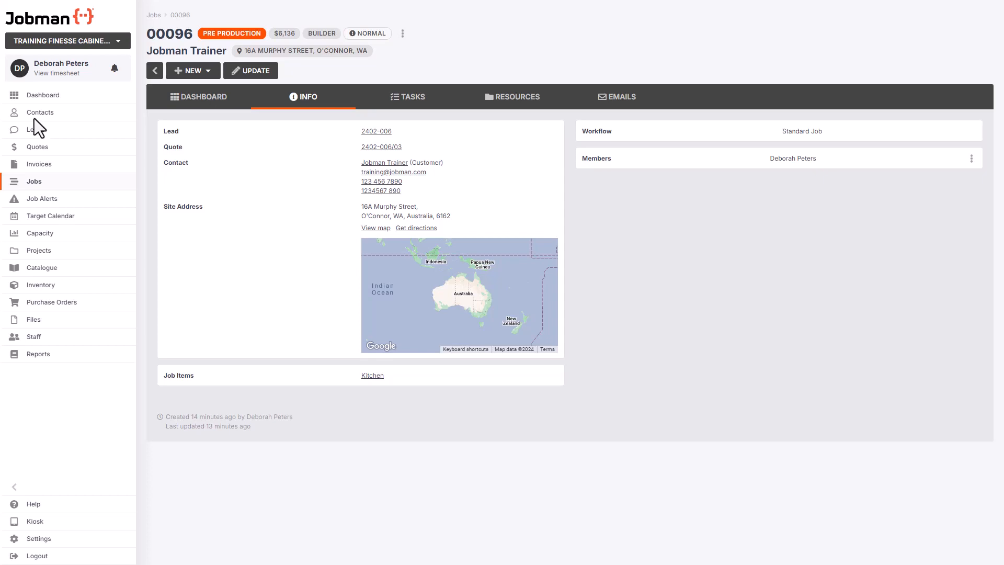
# Step: Source the job's materials using the Warehouse location, with a required-by date of 31 May 2024
pyautogui.click(519, 103)
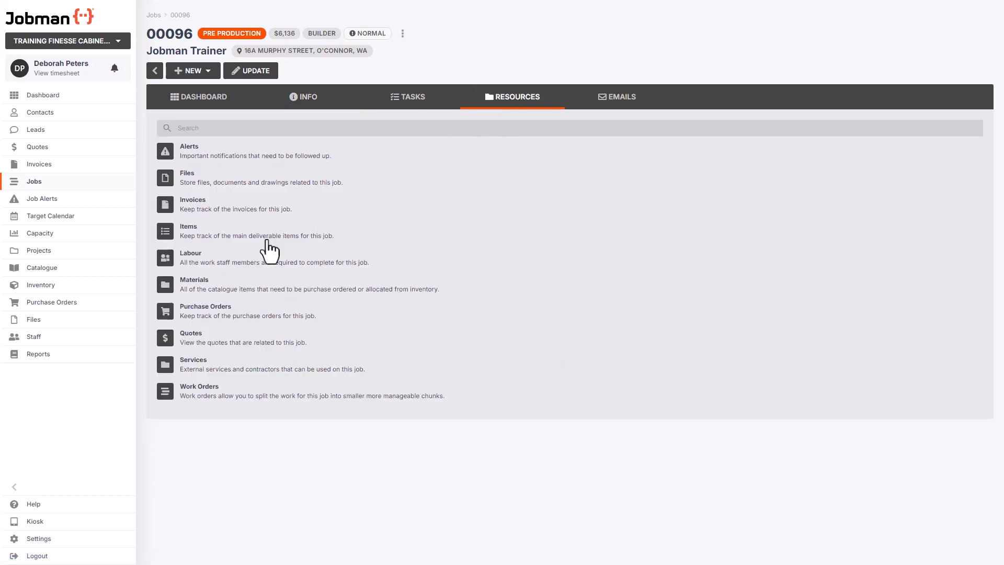
pyautogui.click(189, 288)
pyautogui.click(325, 167)
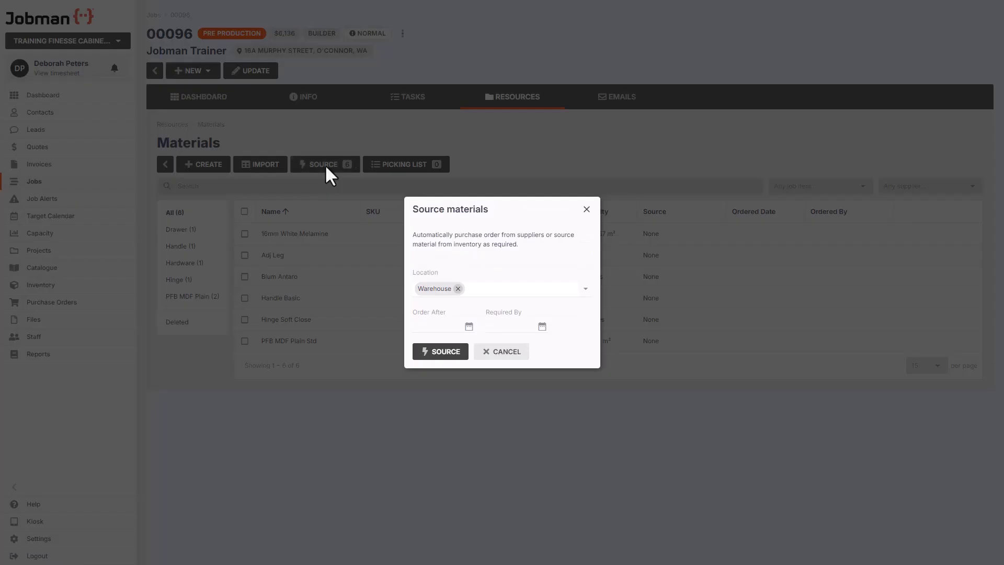
pyautogui.click(542, 326)
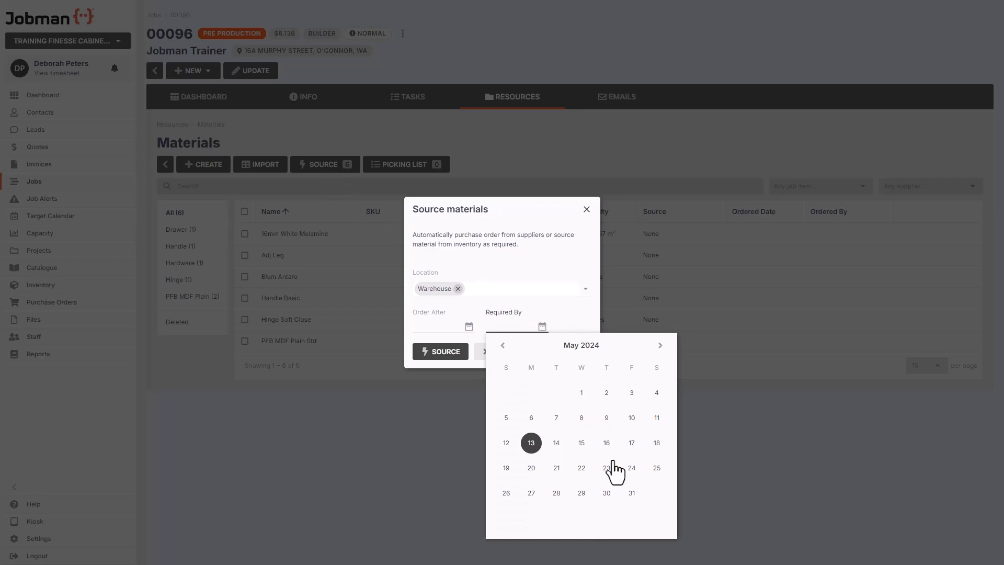
pyautogui.click(632, 493)
pyautogui.click(440, 351)
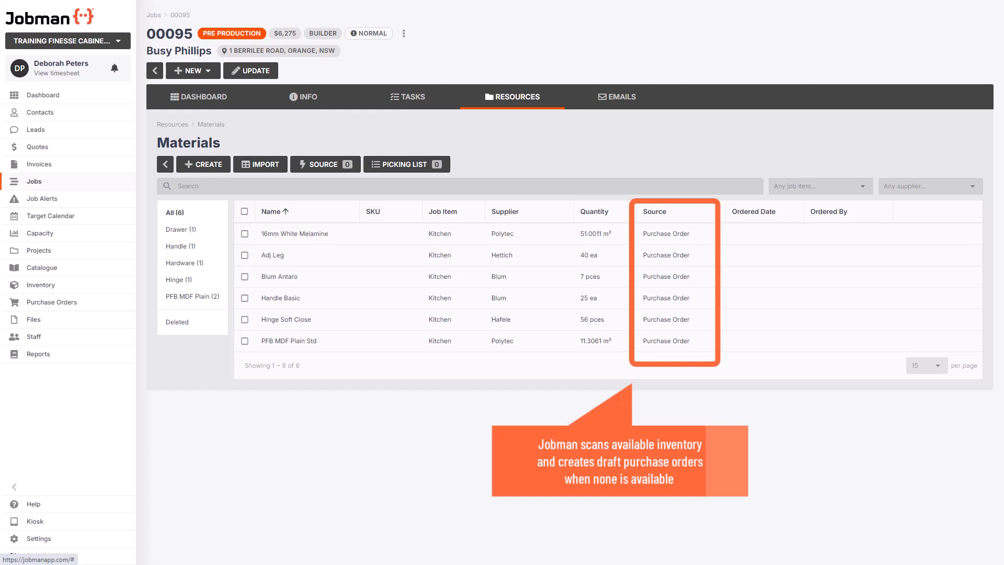
# Step: Filter the pending purchase order items to supplier Hettich, location Warehouse and job 00095, and create the order from them
pyautogui.click(57, 308)
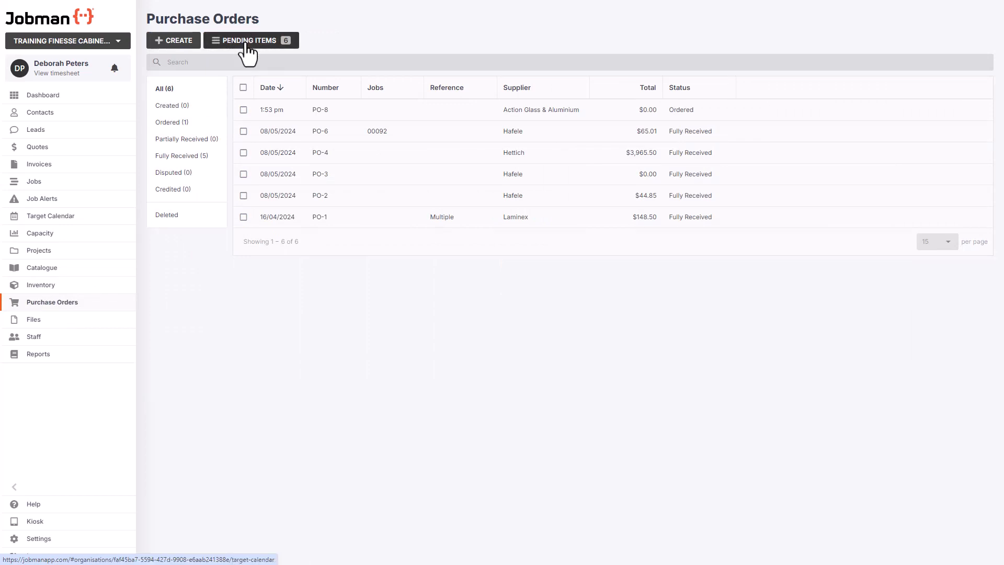
pyautogui.click(247, 42)
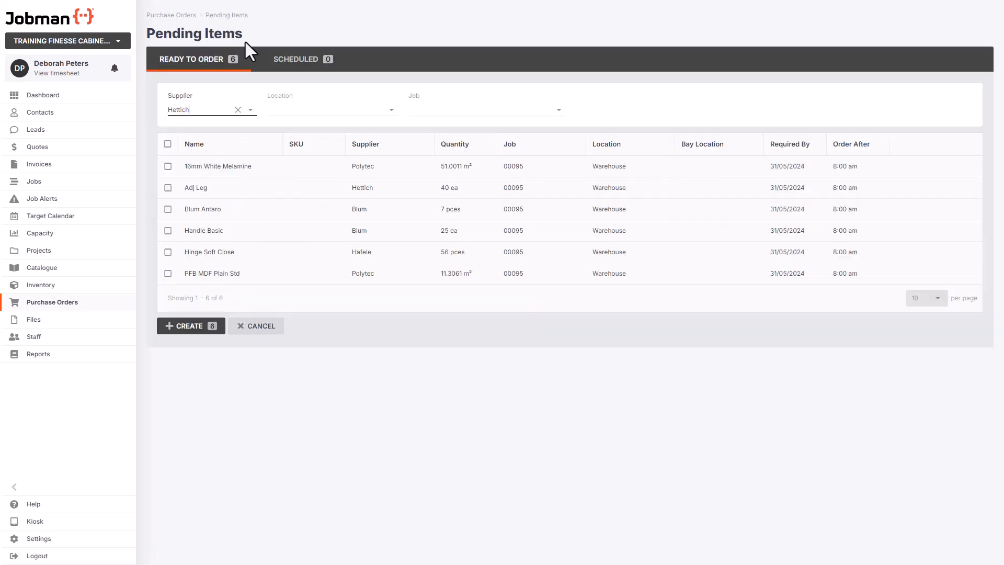
pyautogui.click(388, 112)
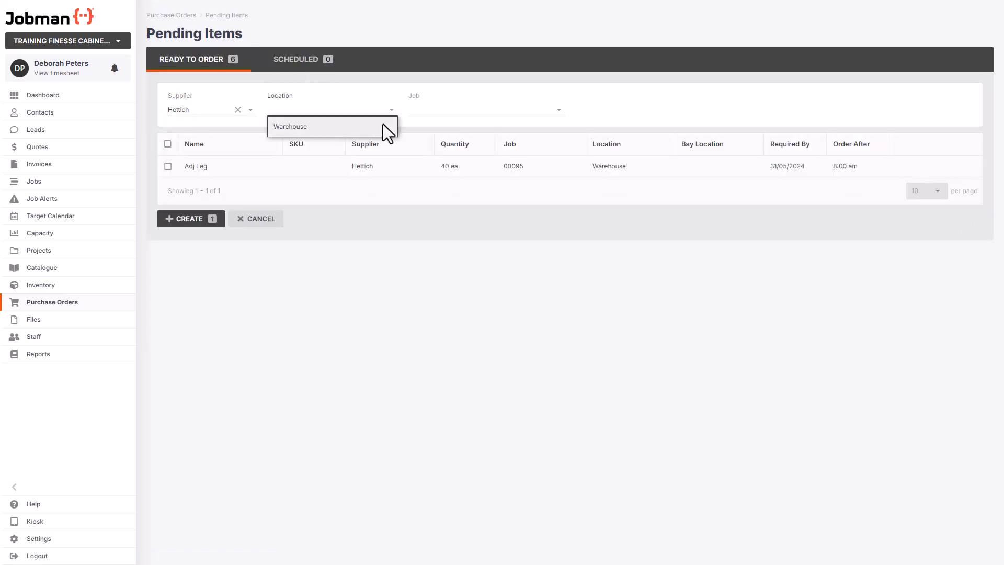
pyautogui.click(383, 125)
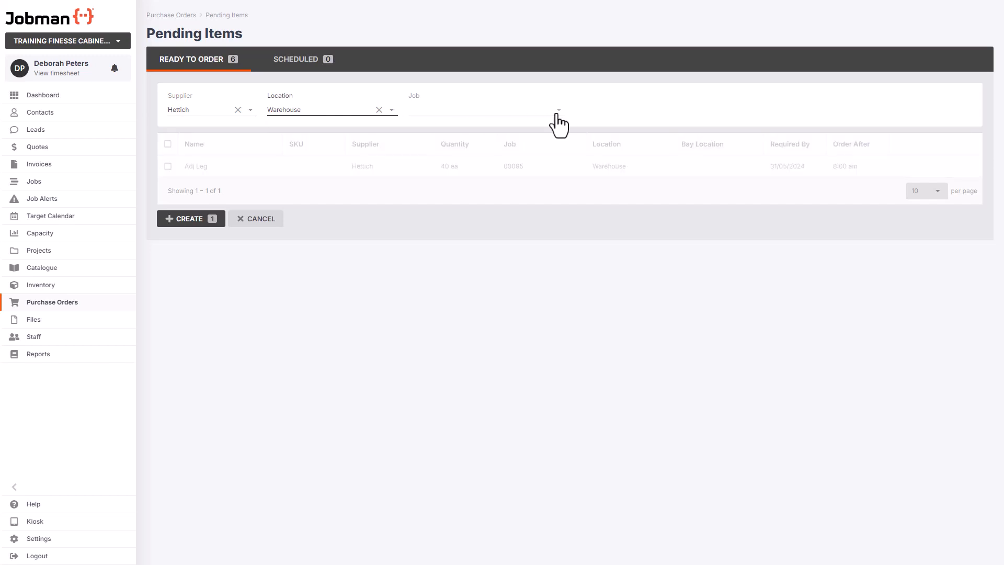
pyautogui.click(557, 113)
pyautogui.click(556, 124)
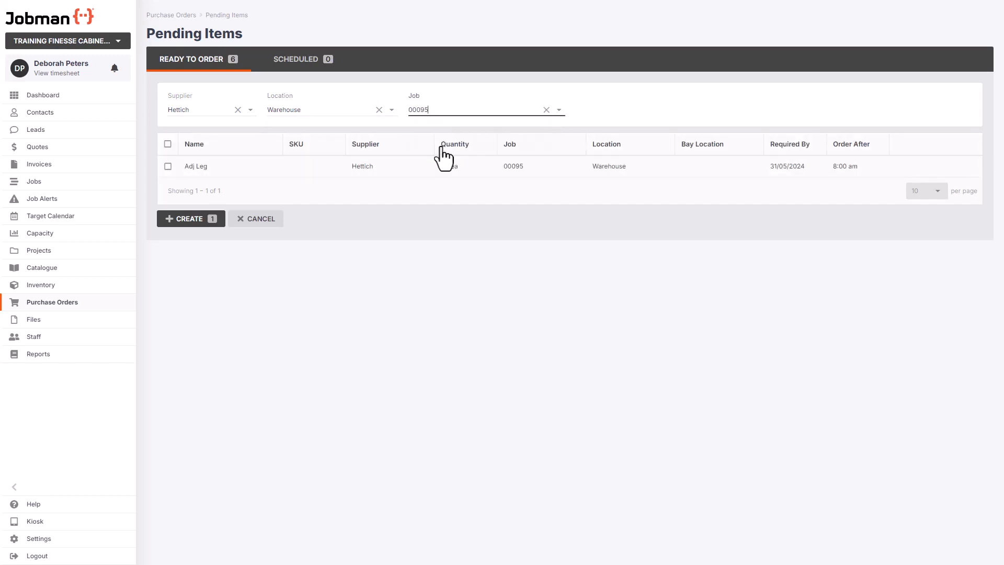
pyautogui.click(183, 221)
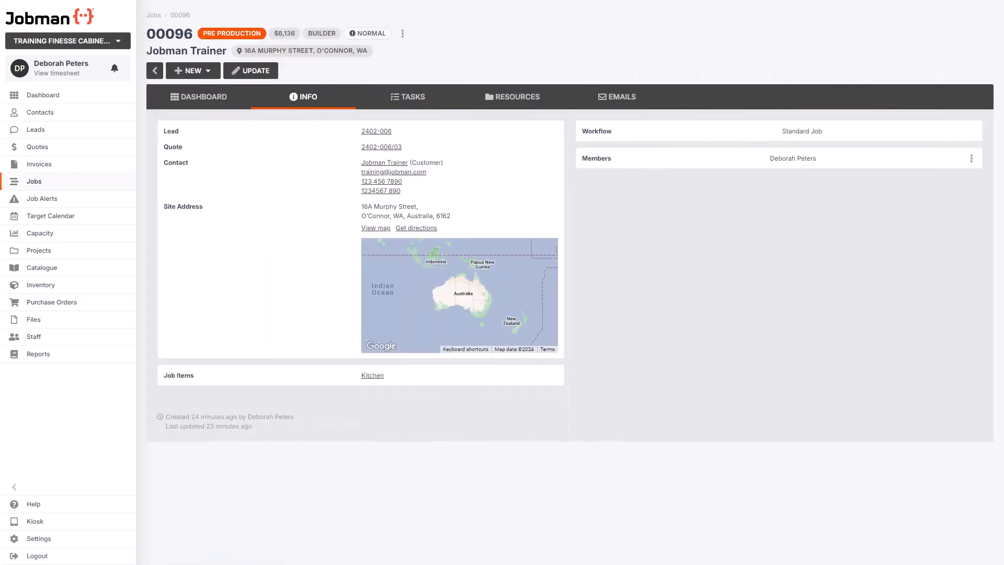
# Step: Create a new purchase order for supplier Hettich with Warehouse as the location
pyautogui.click(72, 314)
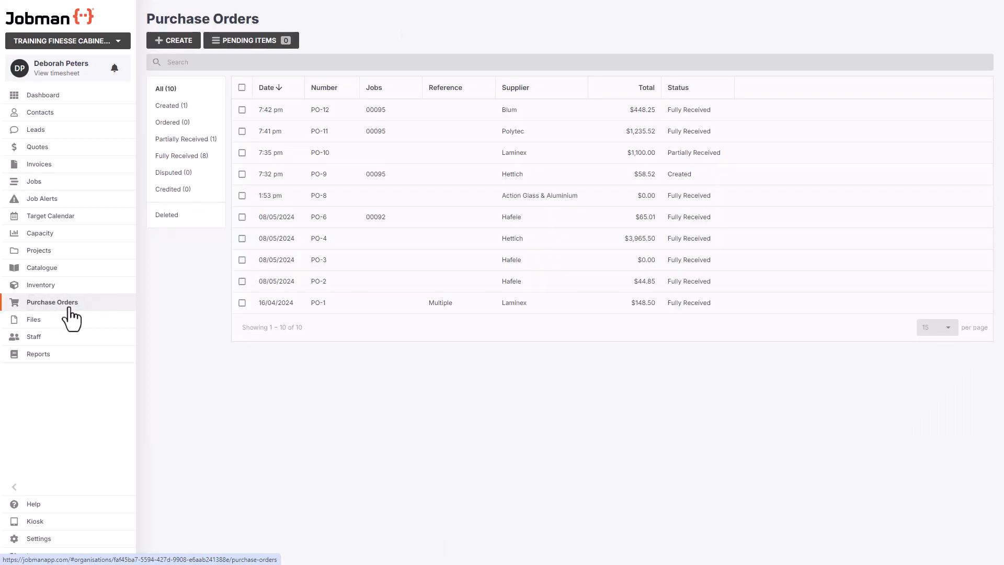
pyautogui.click(197, 45)
pyautogui.click(443, 79)
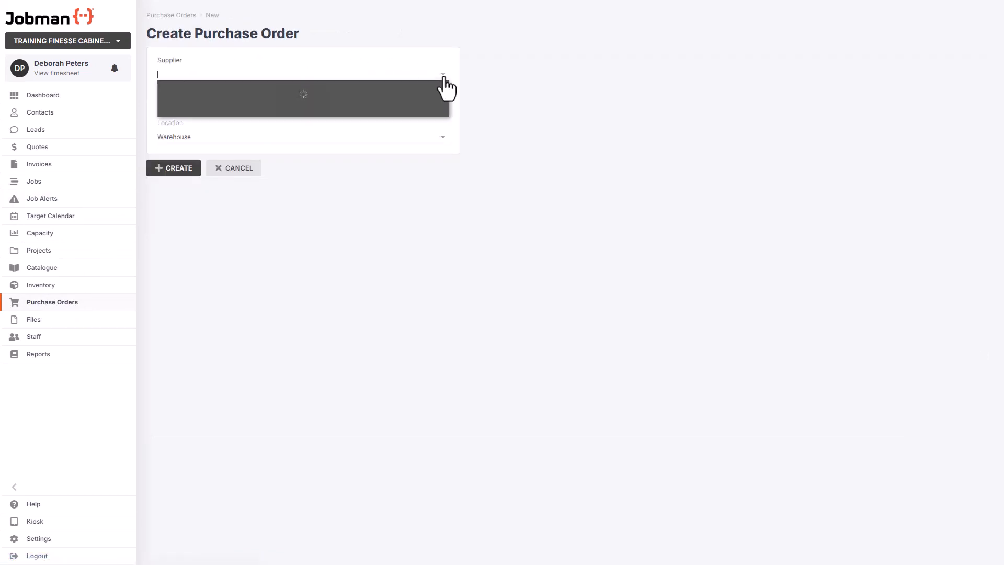
pyautogui.write('Hettich')
pyautogui.click(428, 89)
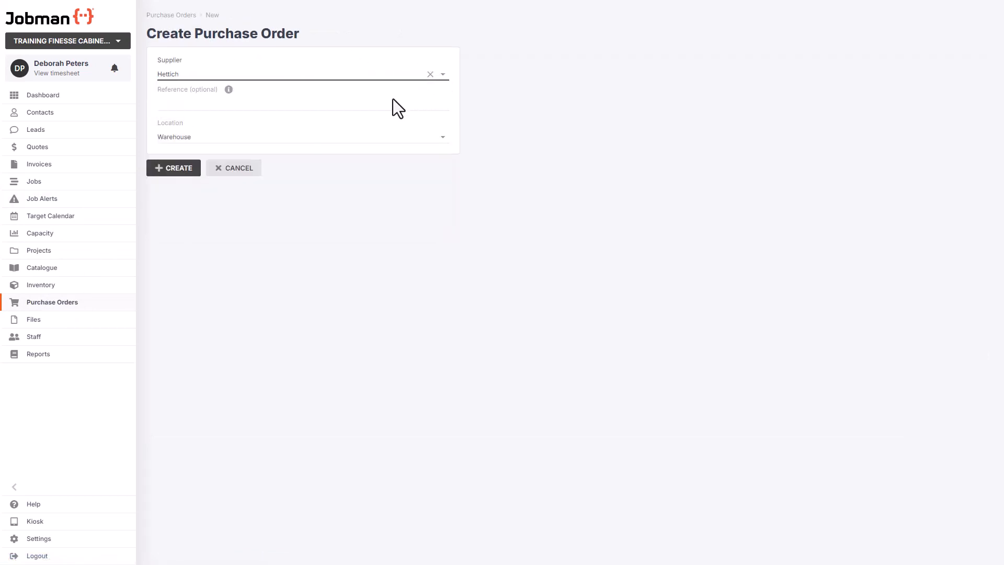
pyautogui.click(185, 175)
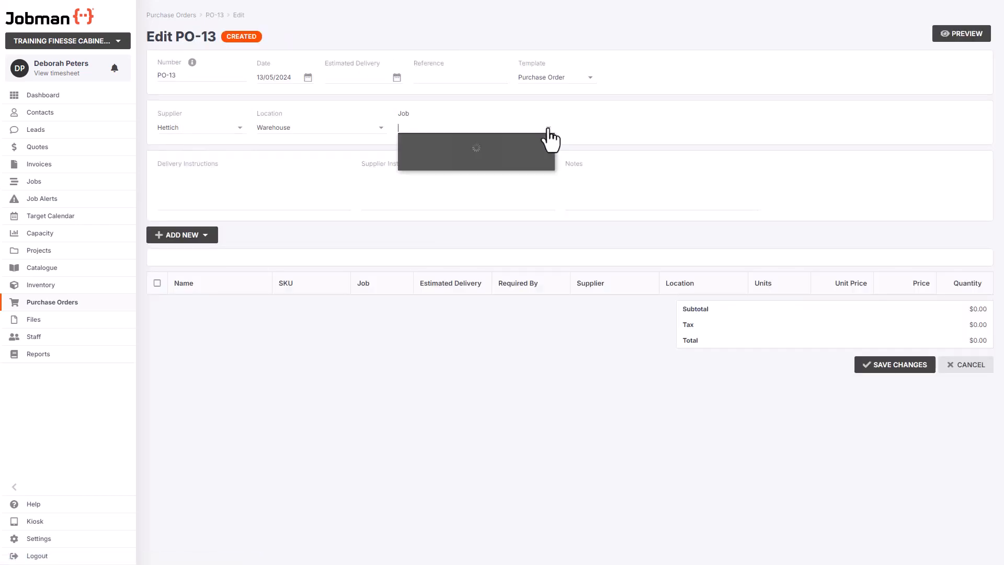
# Step: Assign the purchase order to job 00093 and enter the delivery instructions "Deliver before 3pm"
pyautogui.click(532, 218)
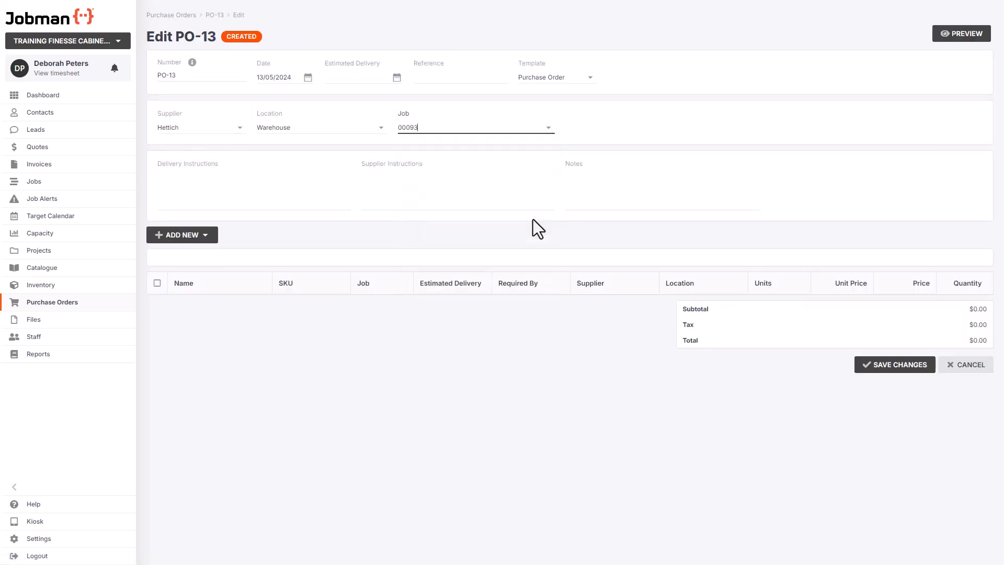
pyautogui.press('Tab')
pyautogui.write('Deliver before 3pm')
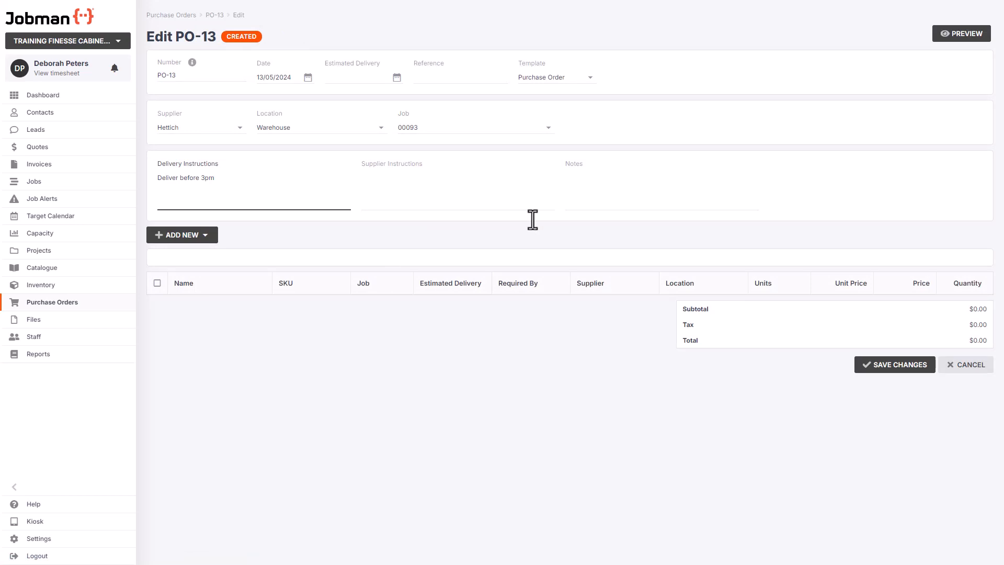
# Step: Add a new material to the purchase order: 25 of the Hettich 600mm Drawer Runners from the catalogue
pyautogui.click(205, 238)
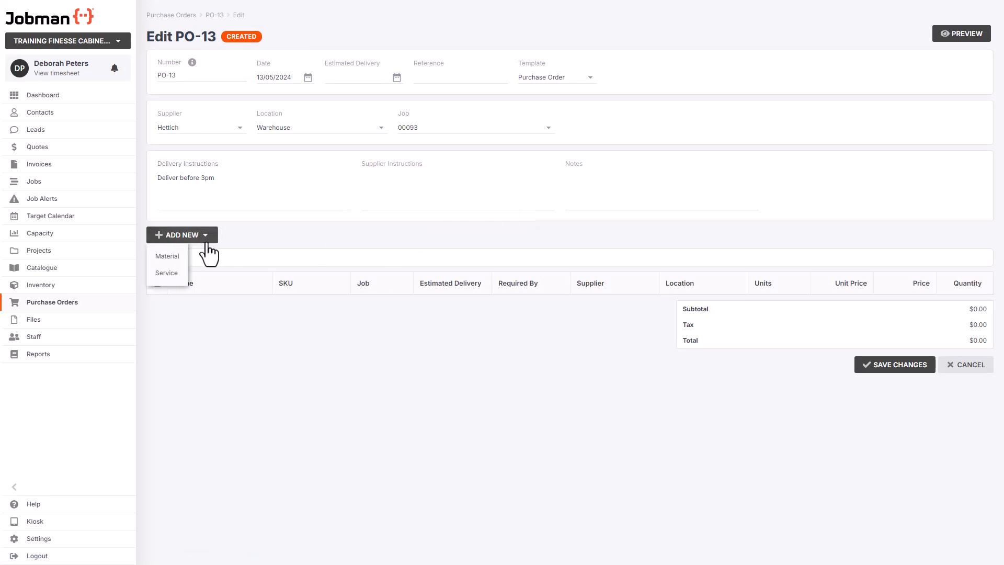
pyautogui.click(174, 258)
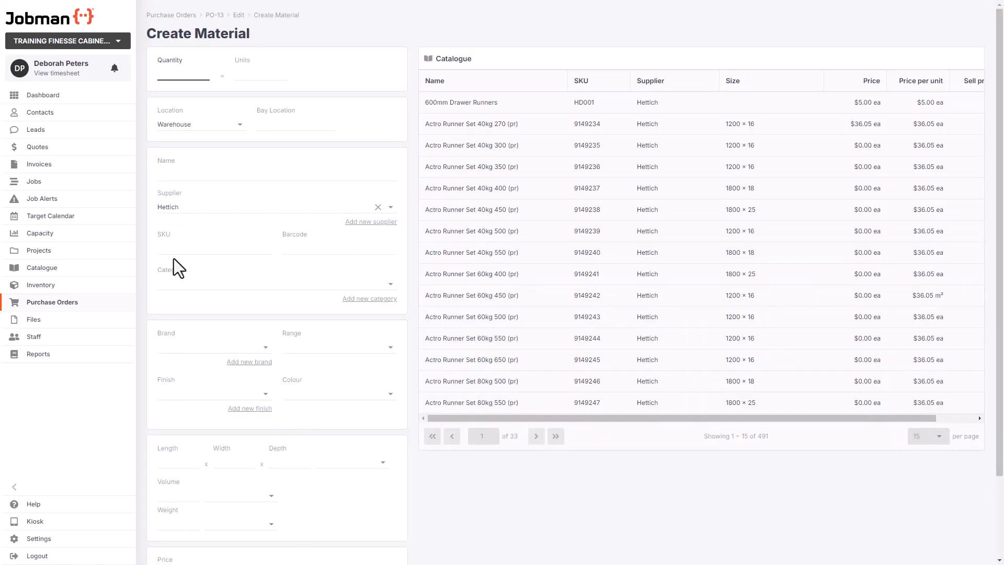
pyautogui.write('25')
pyautogui.press('Tab')
pyautogui.press('Tab')
pyautogui.press('Tab')
pyautogui.press('Tab')
pyautogui.write('drawer')
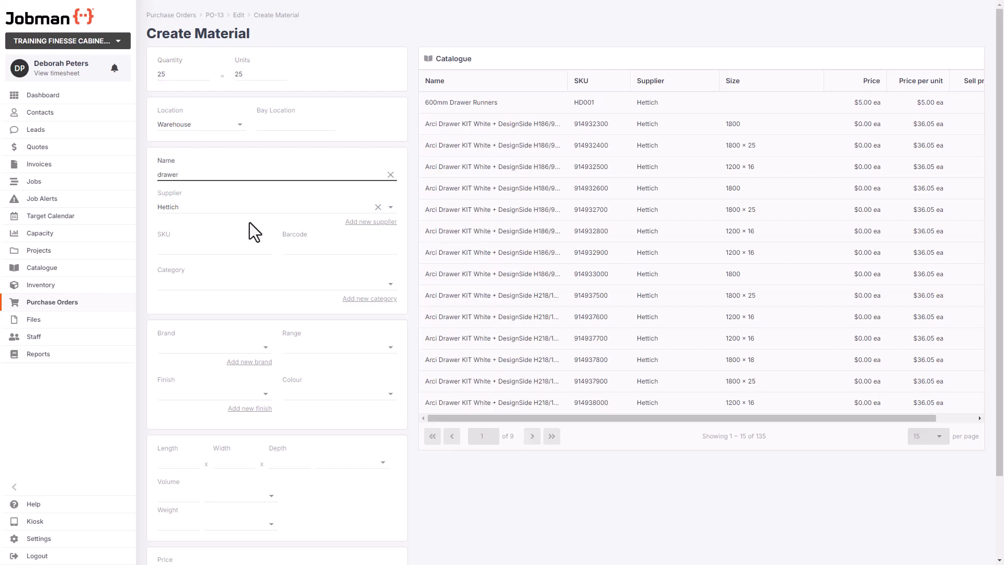
pyautogui.click(493, 106)
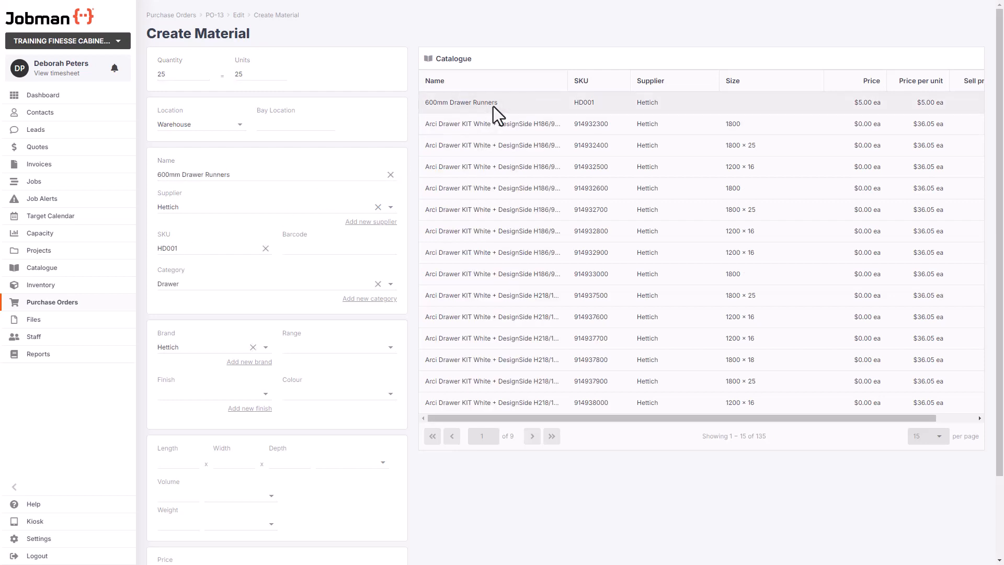
pyautogui.scroll(-3, 494, 105)
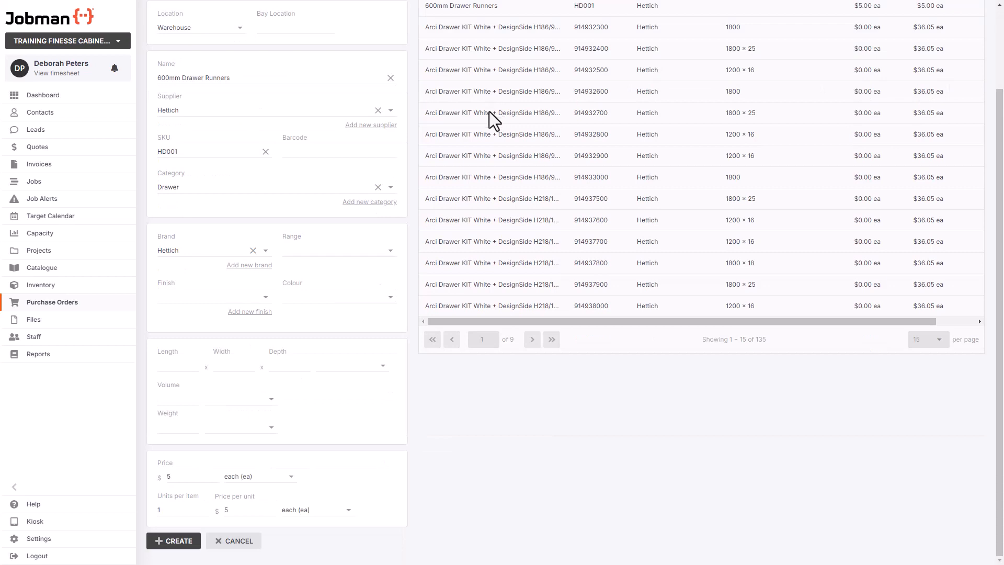
pyautogui.click(173, 541)
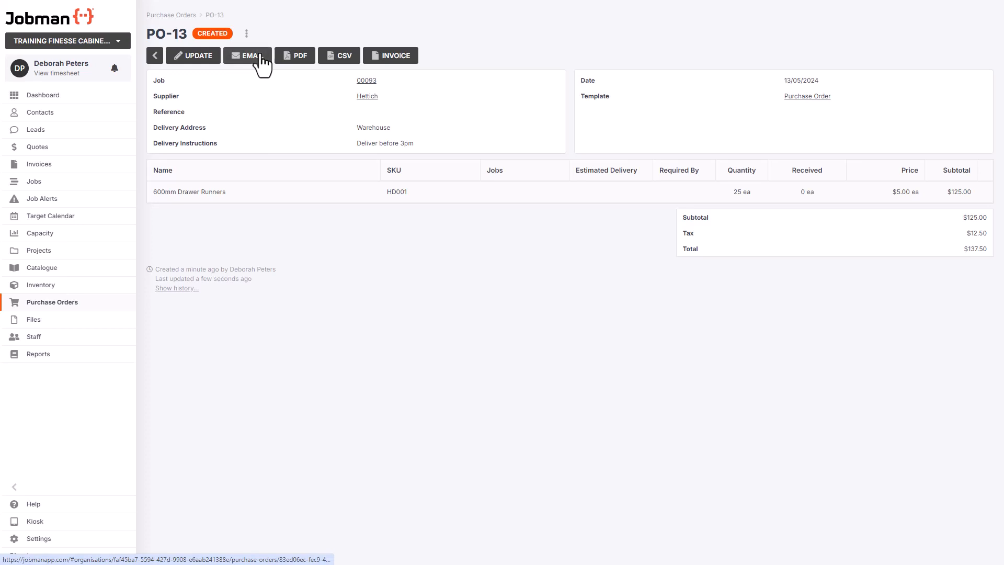
# Step: E-mail purchase order PO-13 to the supplier contact with the Purchase Order Email template, previewing it before sending
pyautogui.click(260, 56)
pyautogui.click(163, 530)
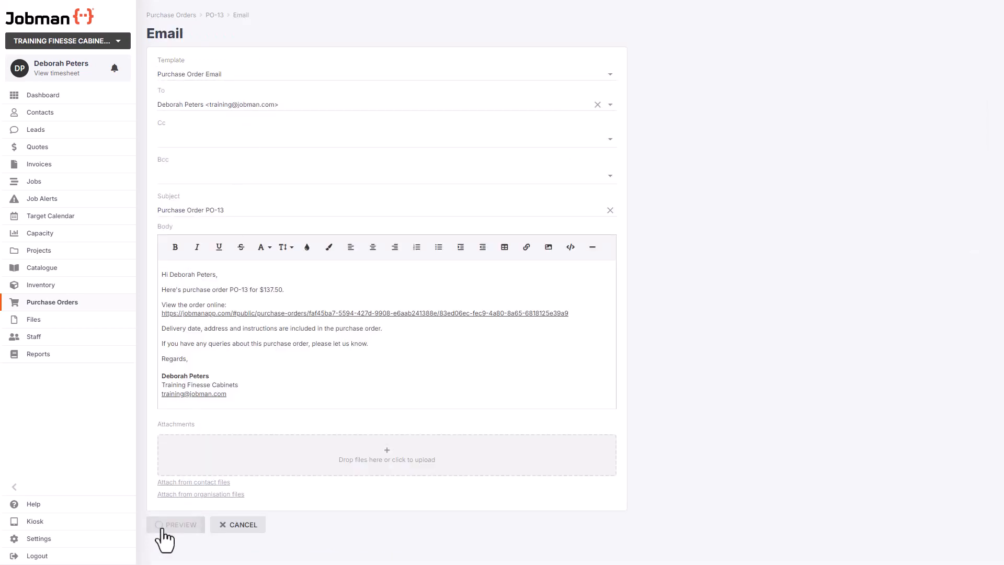
pyautogui.click(184, 399)
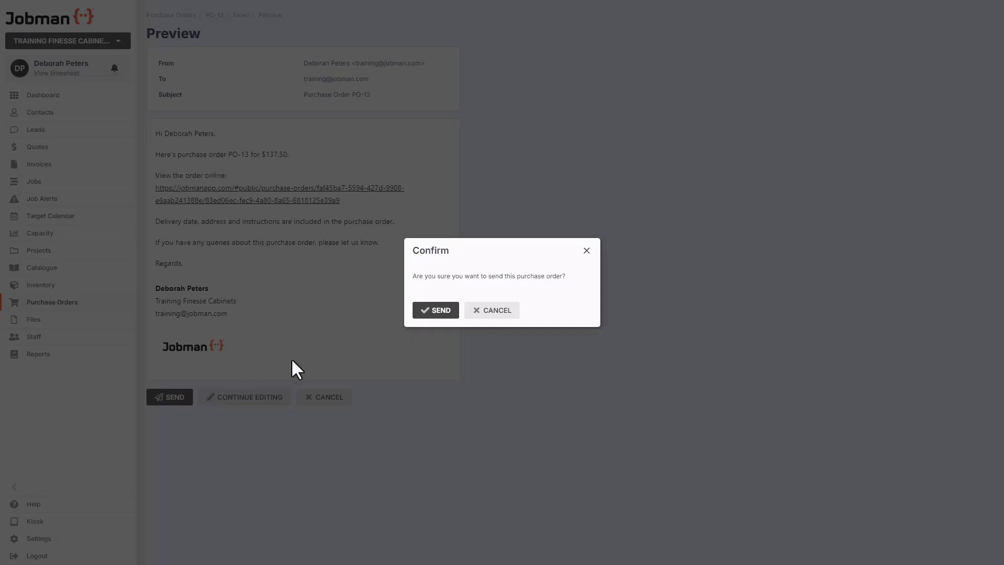
pyautogui.click(453, 310)
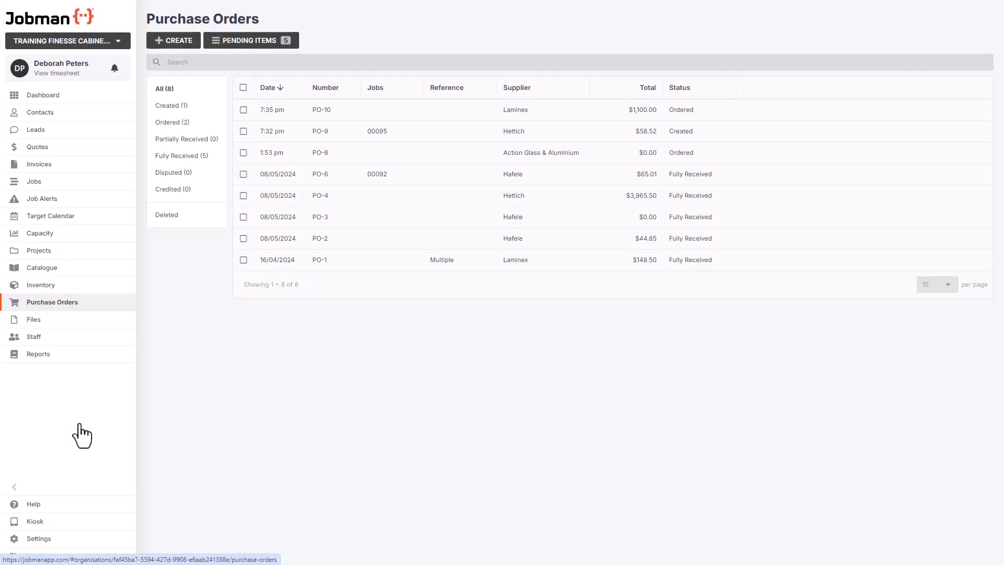
# Step: Partially receive Laminex purchase order PO-10 with a quantity of 10 for the Solid Colour Laminate
pyautogui.click(277, 112)
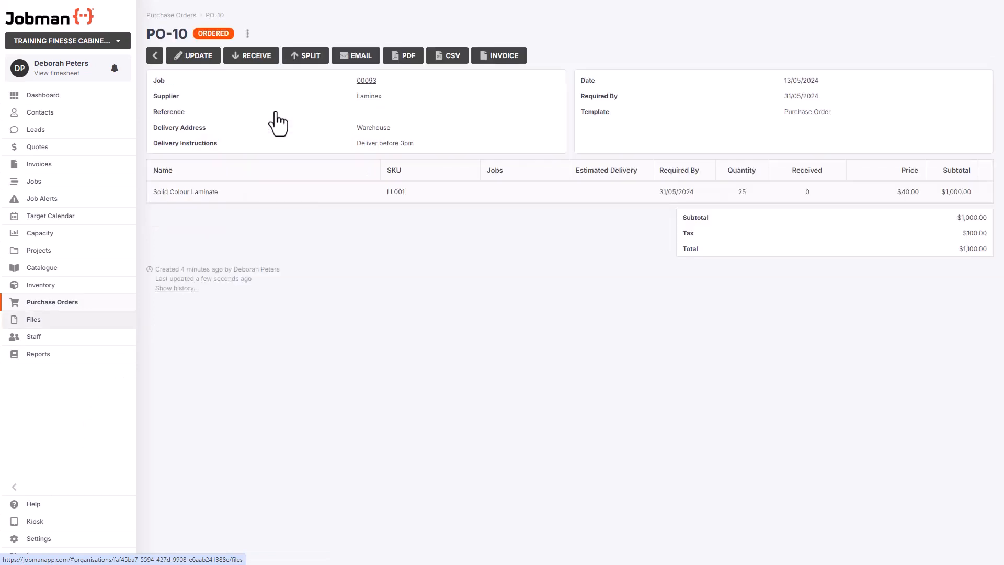
pyautogui.click(251, 57)
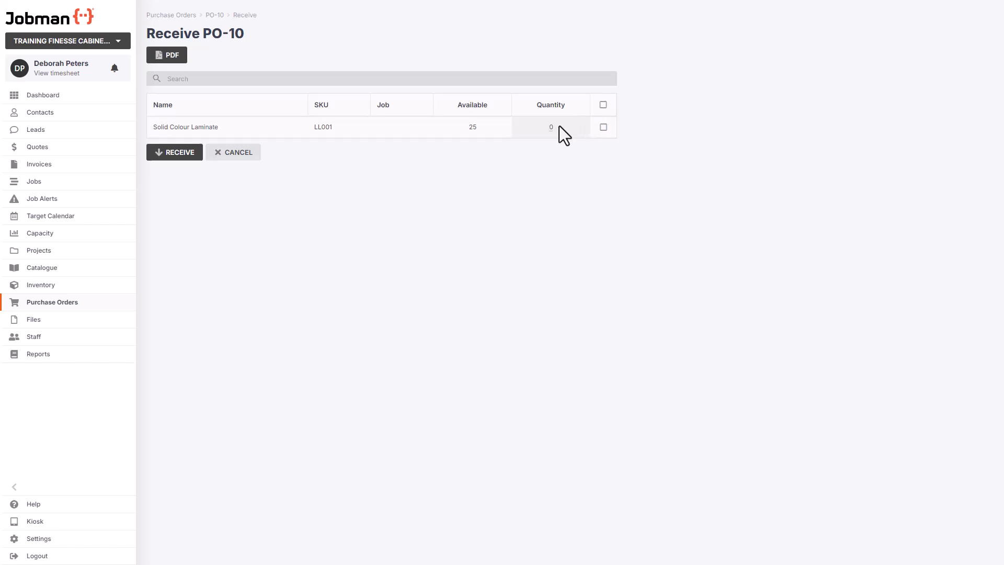
pyautogui.click(551, 128)
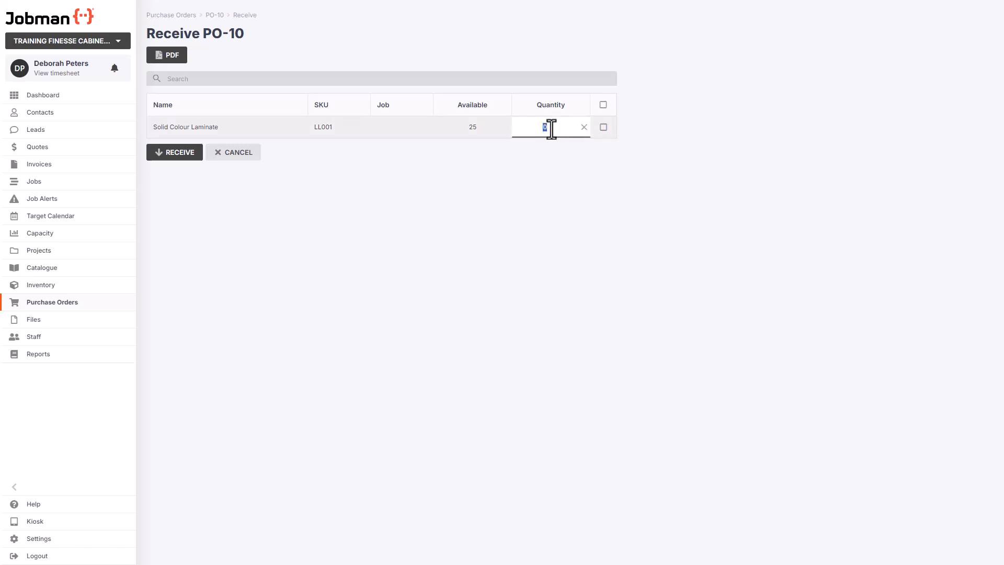
pyautogui.write('10')
pyautogui.press('Return')
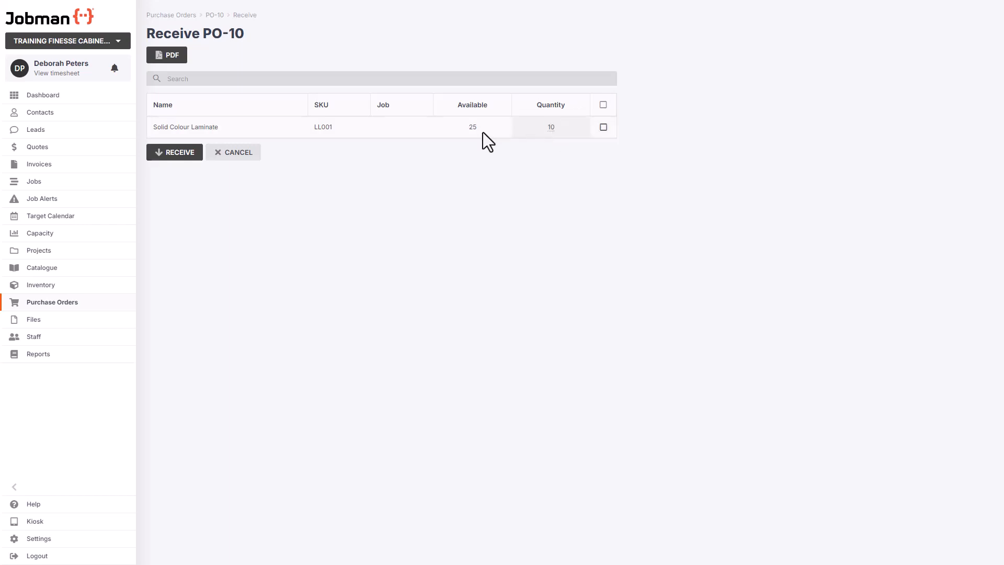
pyautogui.click(162, 155)
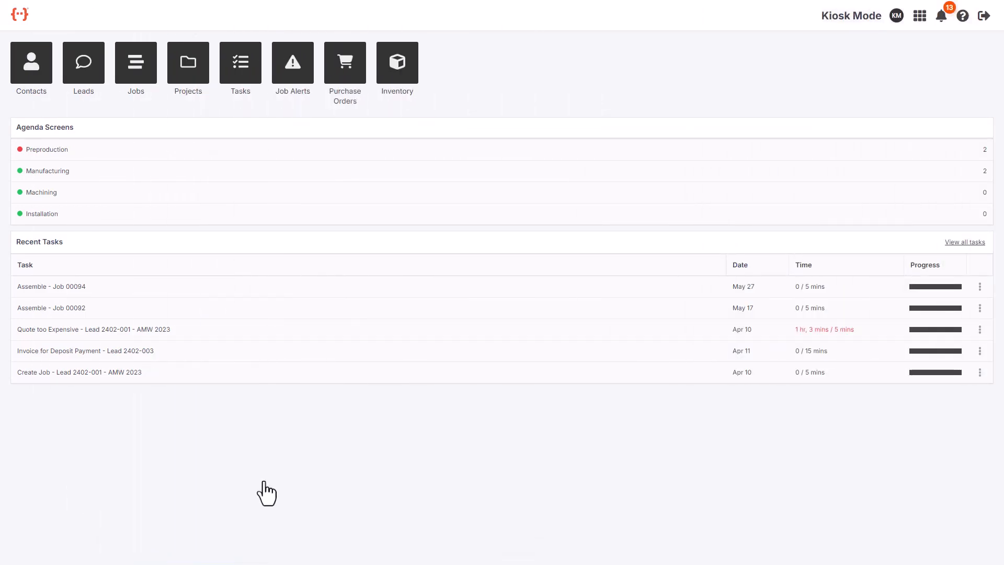
# Step: In Kiosk Mode, receive all items on the Action Glass & Aluminium purchase order PO-8
pyautogui.click(345, 104)
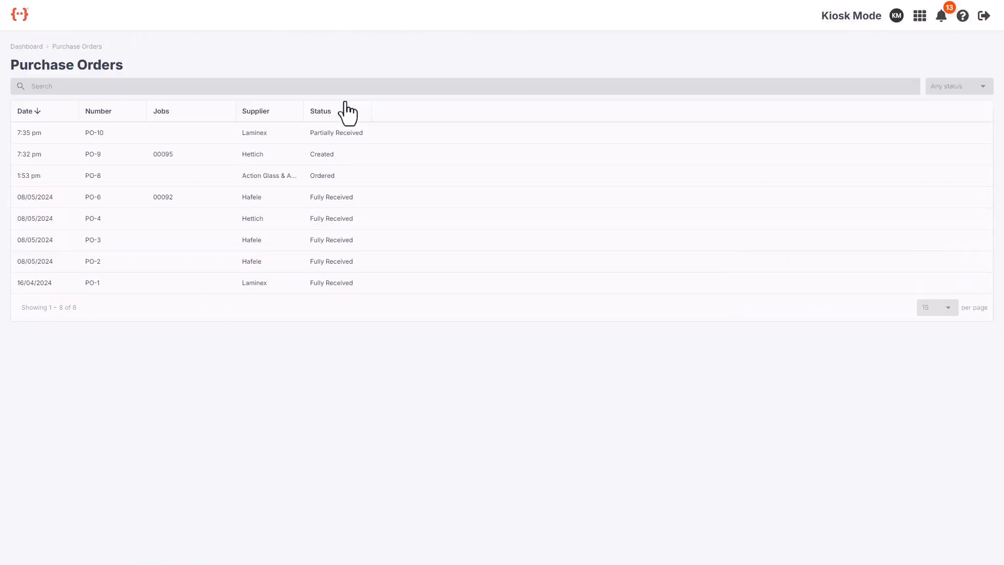
pyautogui.click(43, 172)
pyautogui.click(66, 86)
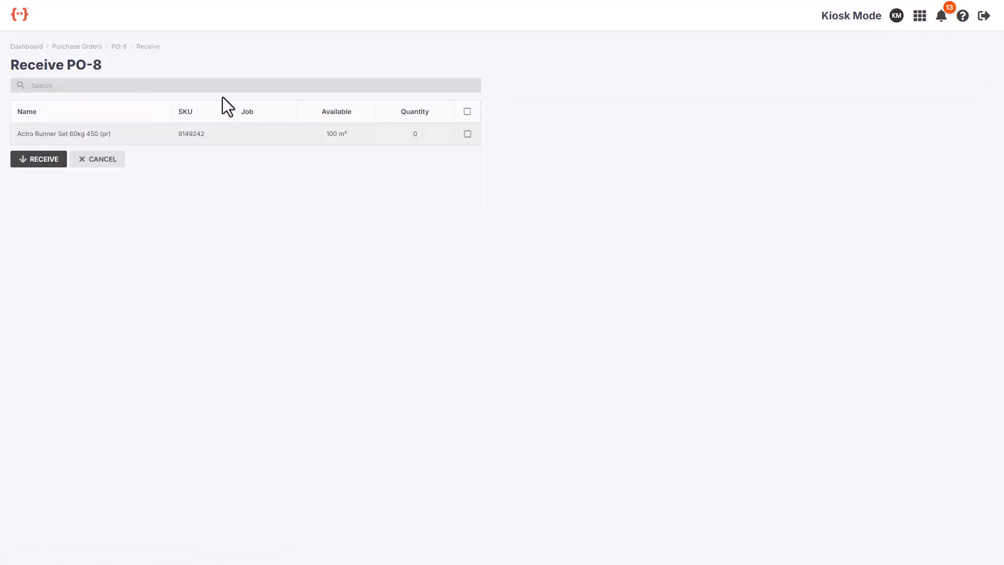
pyautogui.click(468, 112)
pyautogui.click(38, 166)
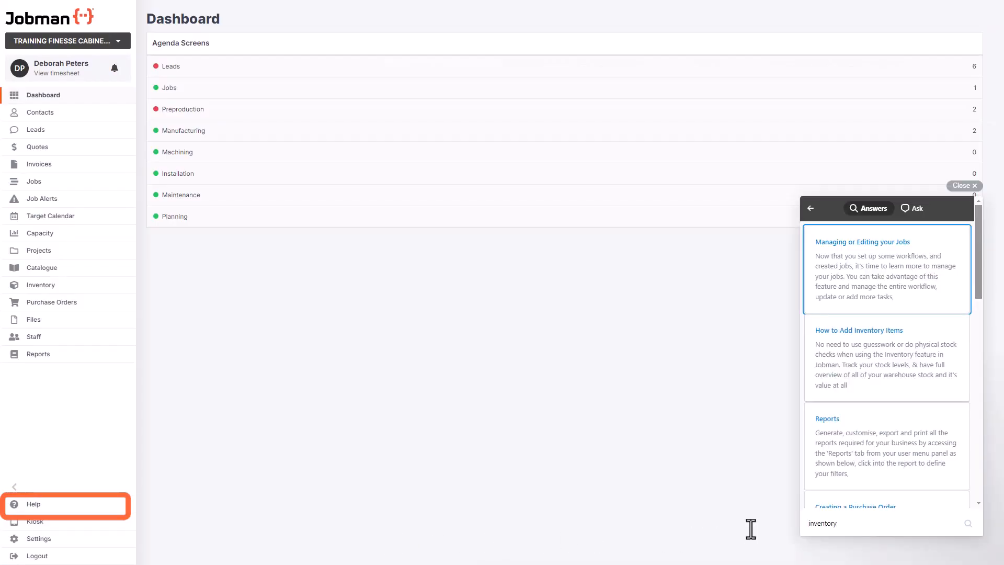
# Step: Read the help article "How to Add Inventory Items", give it positive feedback and close it
pyautogui.click(858, 330)
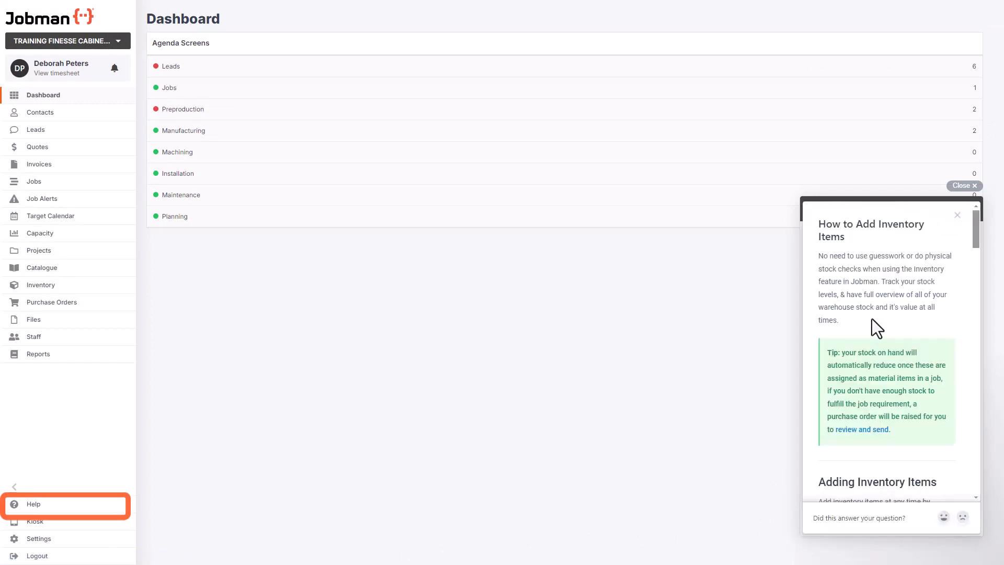
pyautogui.scroll(-8, 965, 255)
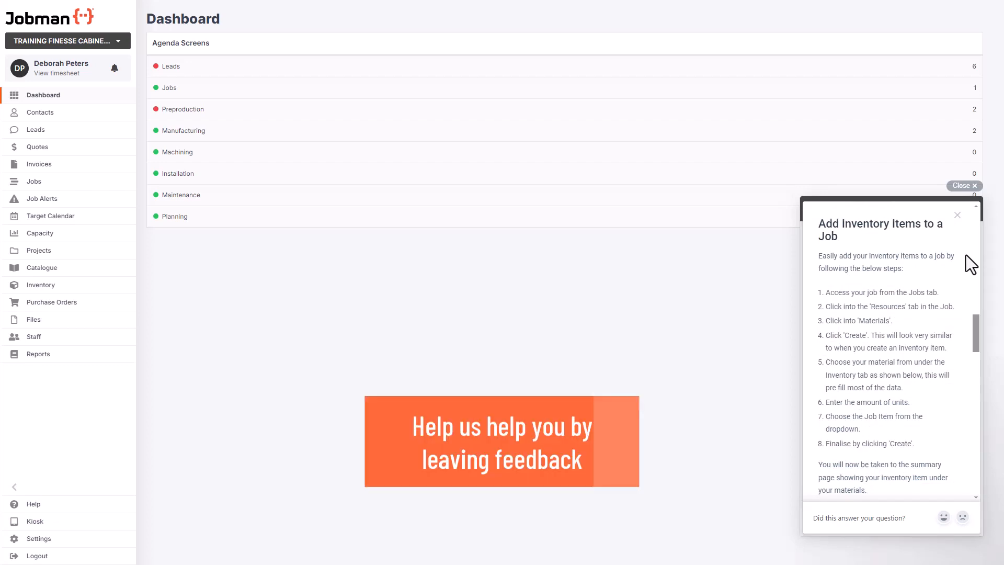
pyautogui.scroll(-5, 965, 255)
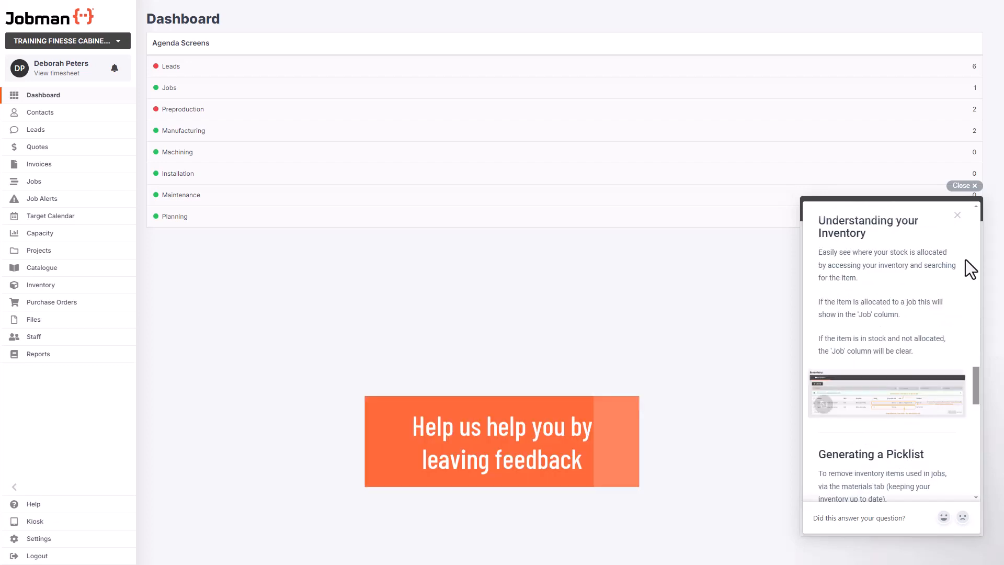
pyautogui.click(943, 518)
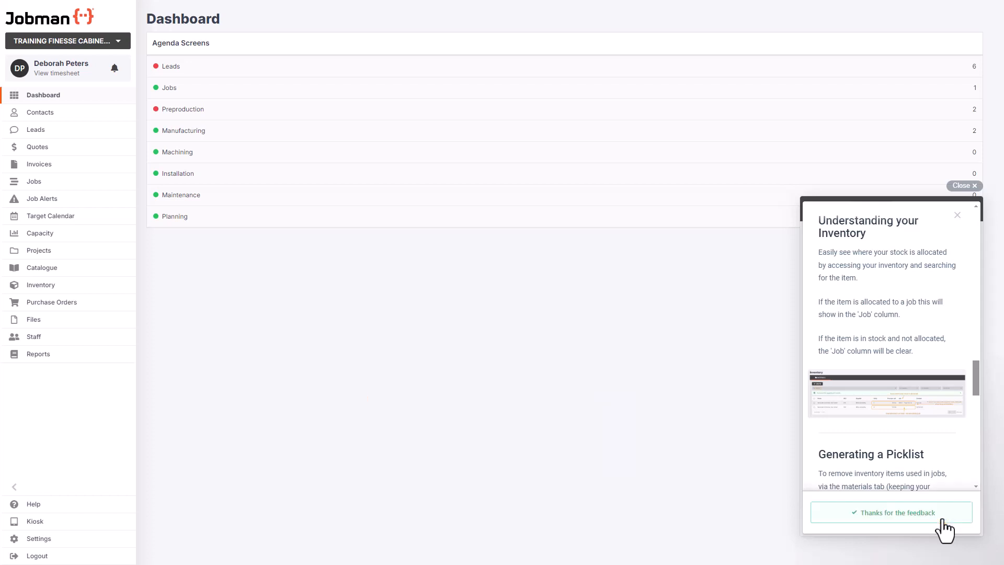
pyautogui.click(957, 216)
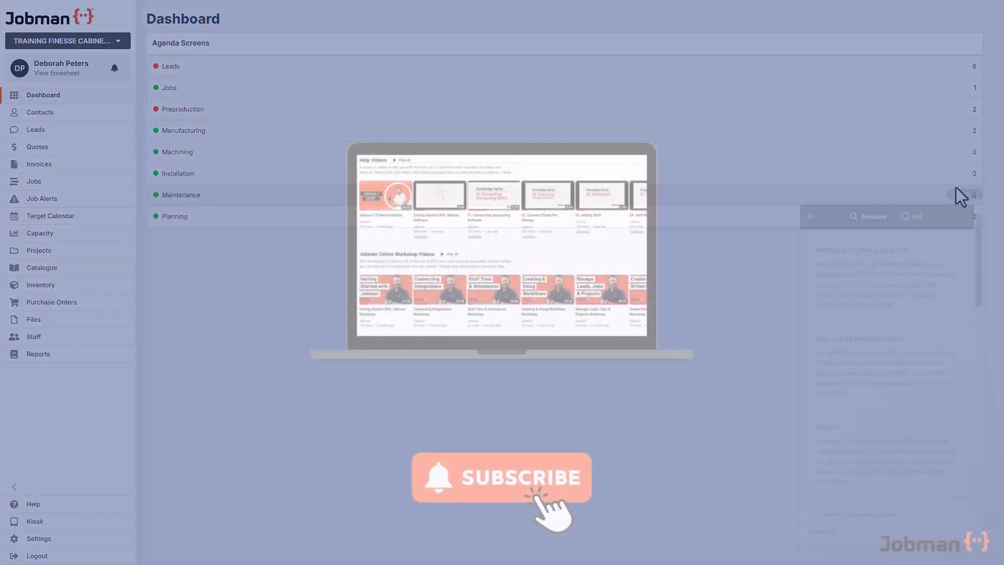